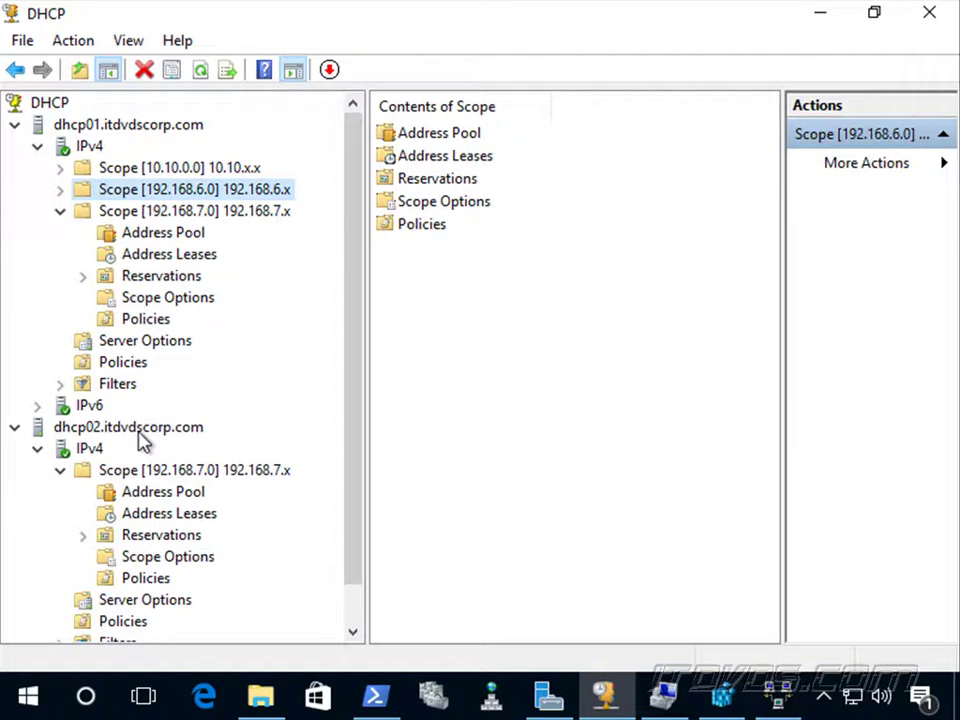
Start a split-scope configuration for scope 192.168.6.0 on dhcp01, using dhcp02.itdvdscorp.com as the additional DHCP server
right_click(235, 198)
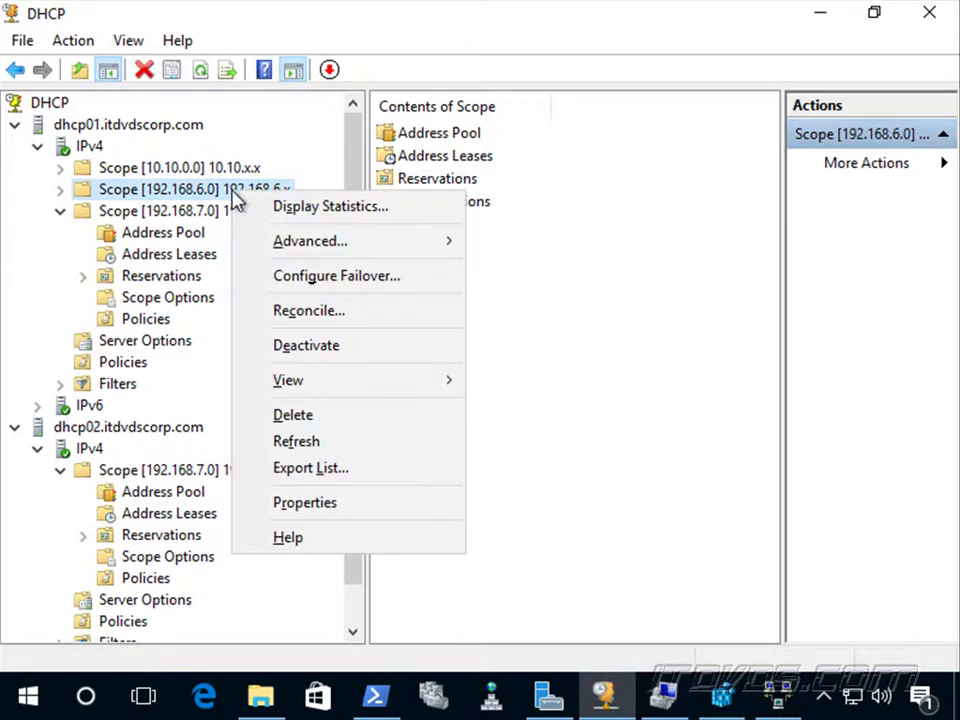
mouse_move(381, 252)
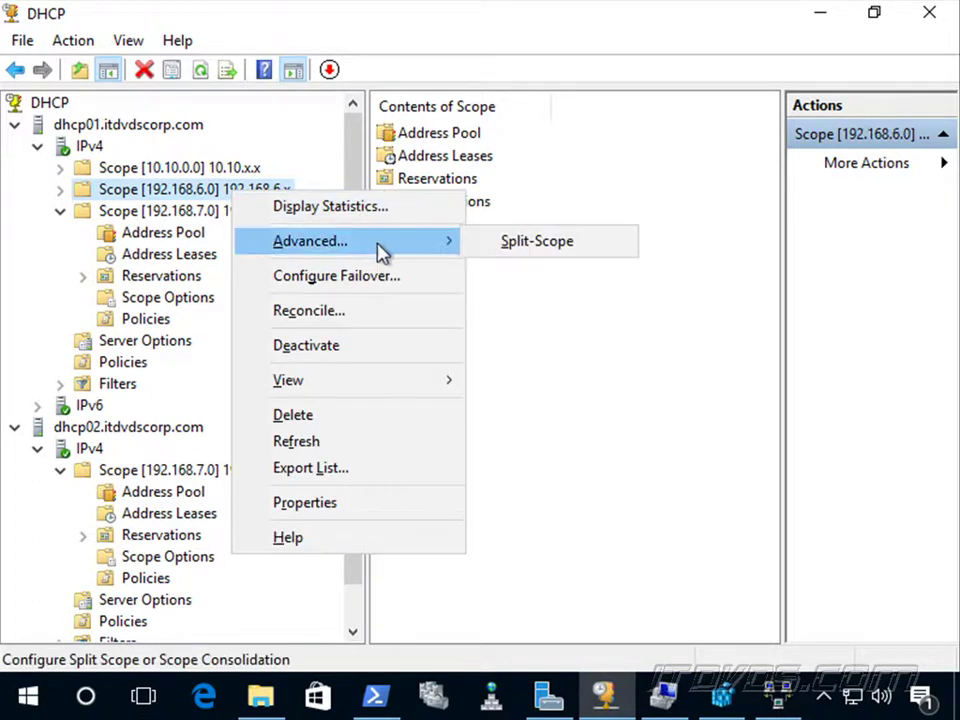
click(542, 243)
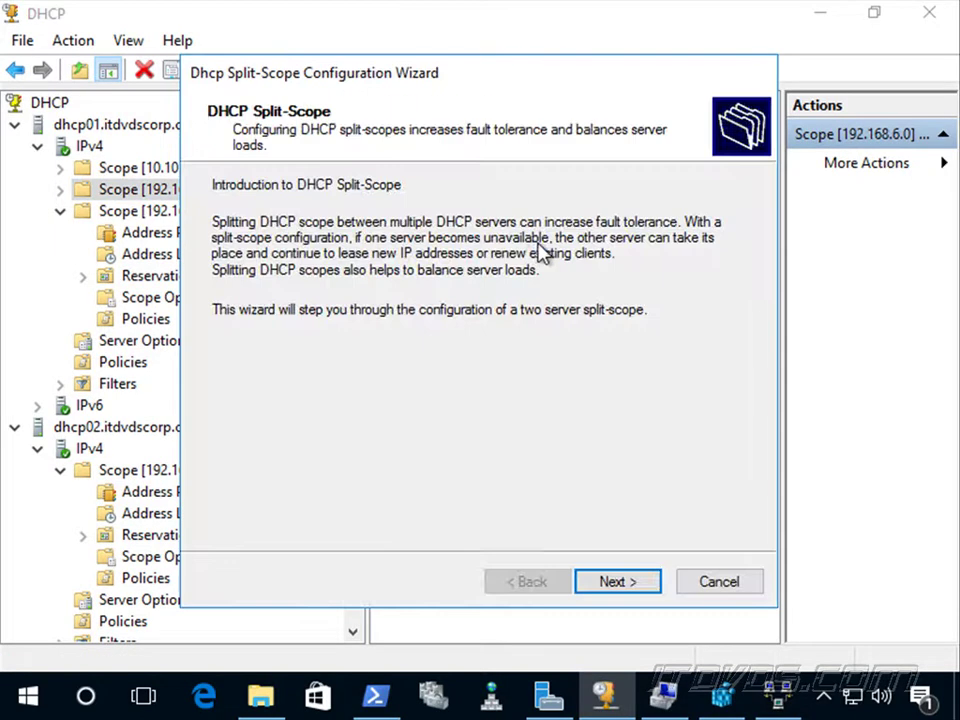
click(634, 595)
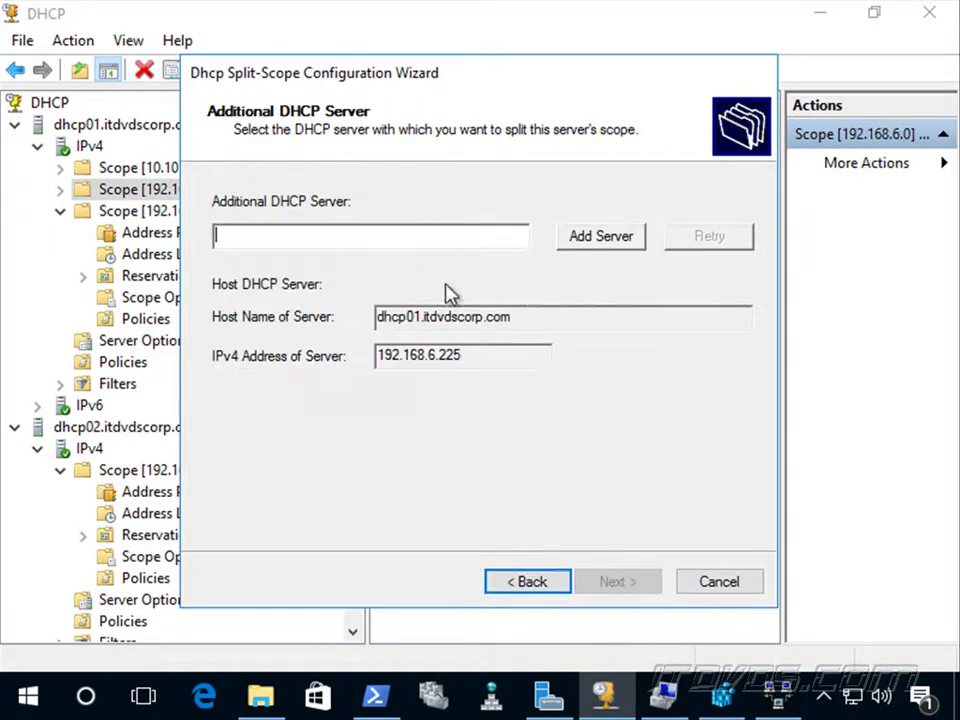
text(dh)
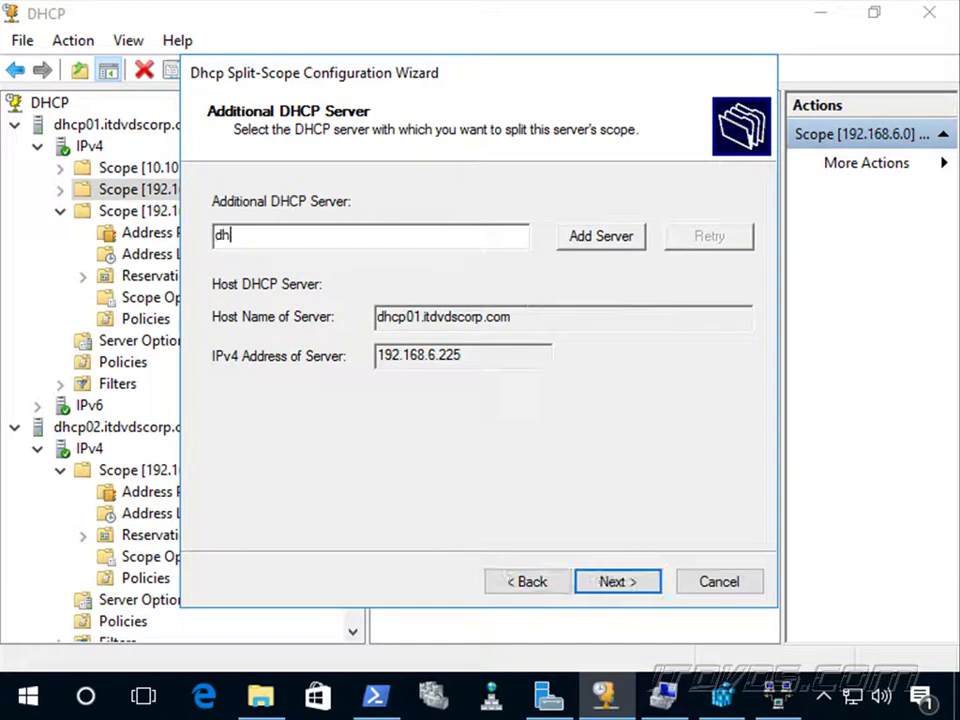
text(cp02.itdvdscorp.com)
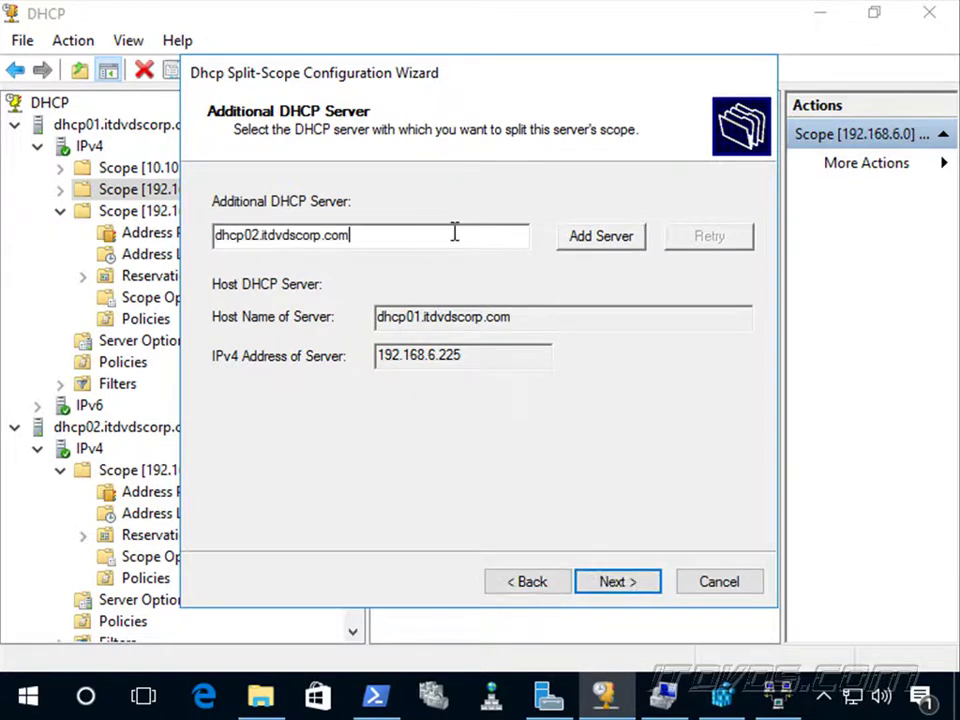
click(626, 586)
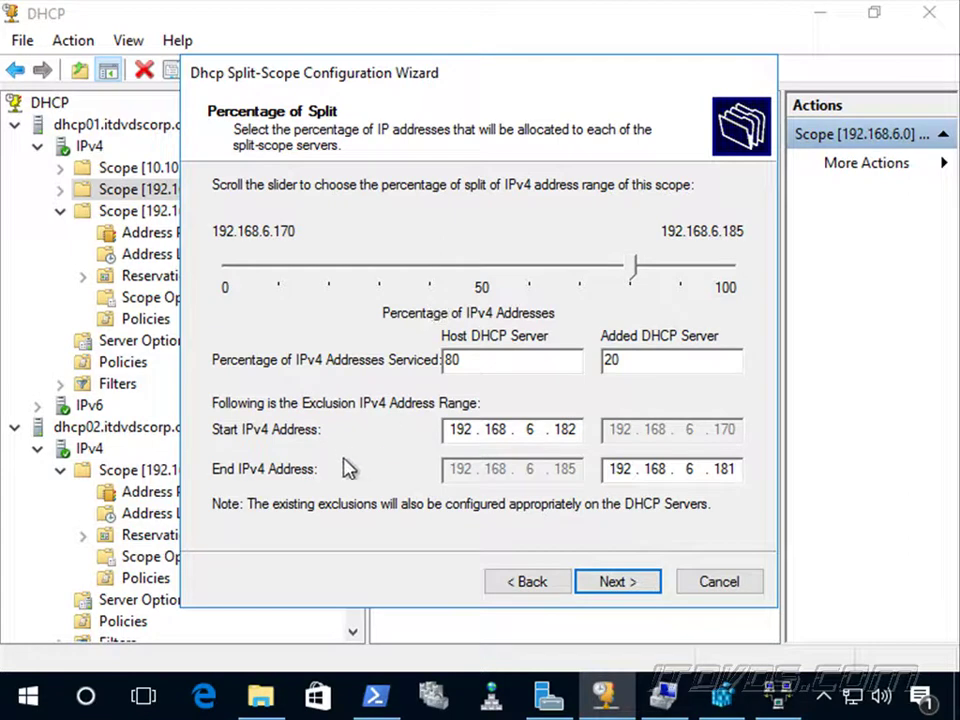
Split the scope's addresses 70 percent to the host server and 30 percent to the added server, accepting deletion of active leases
drag(634, 272, 482, 284)
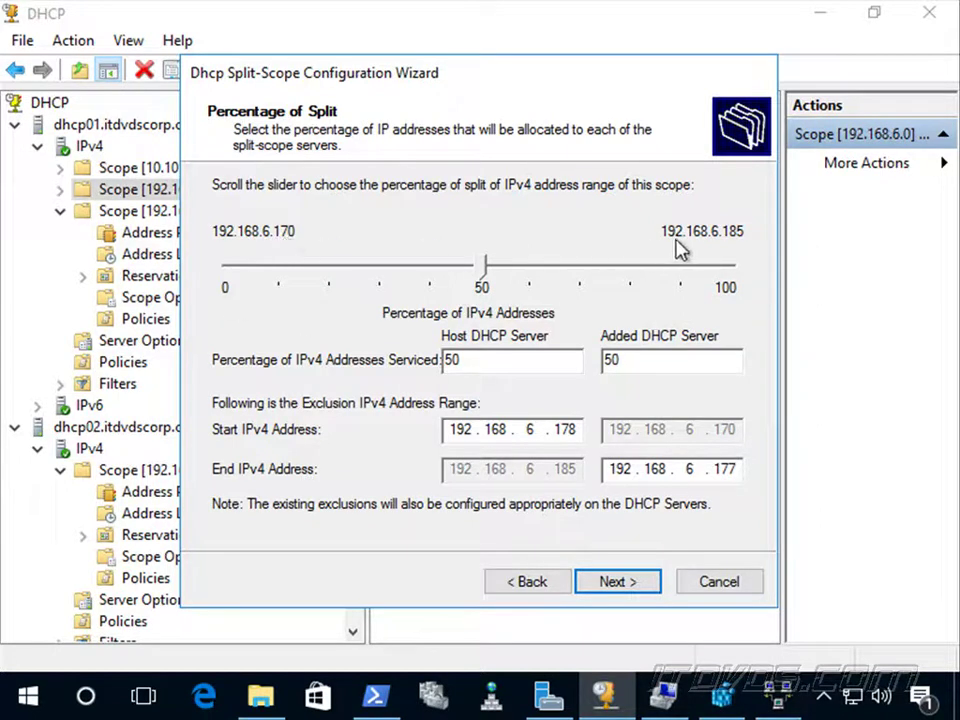
drag(485, 265, 583, 268)
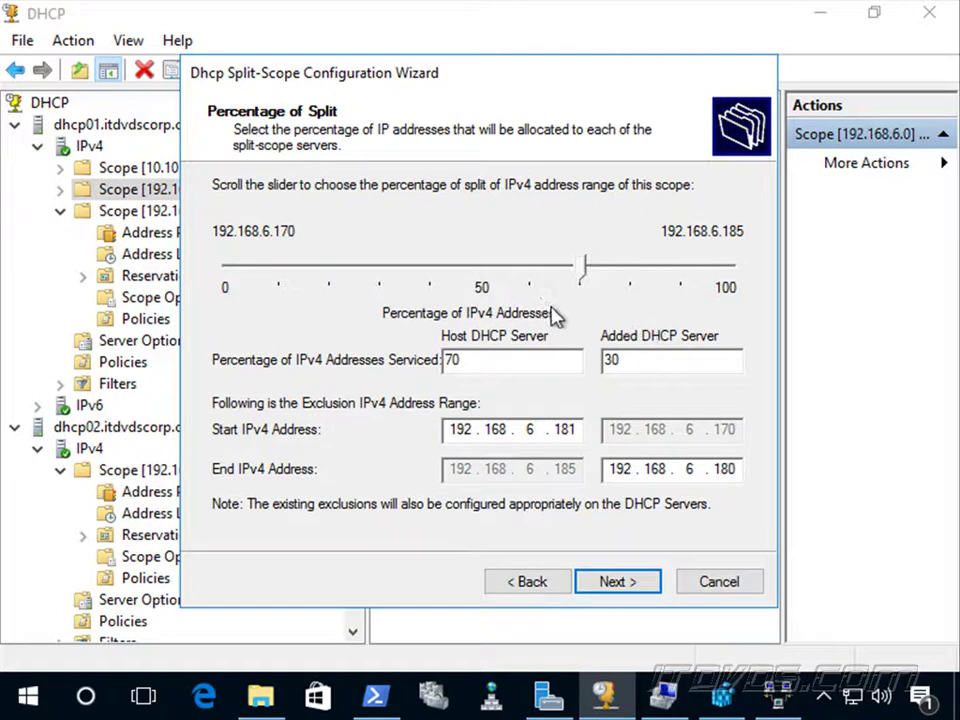
click(633, 590)
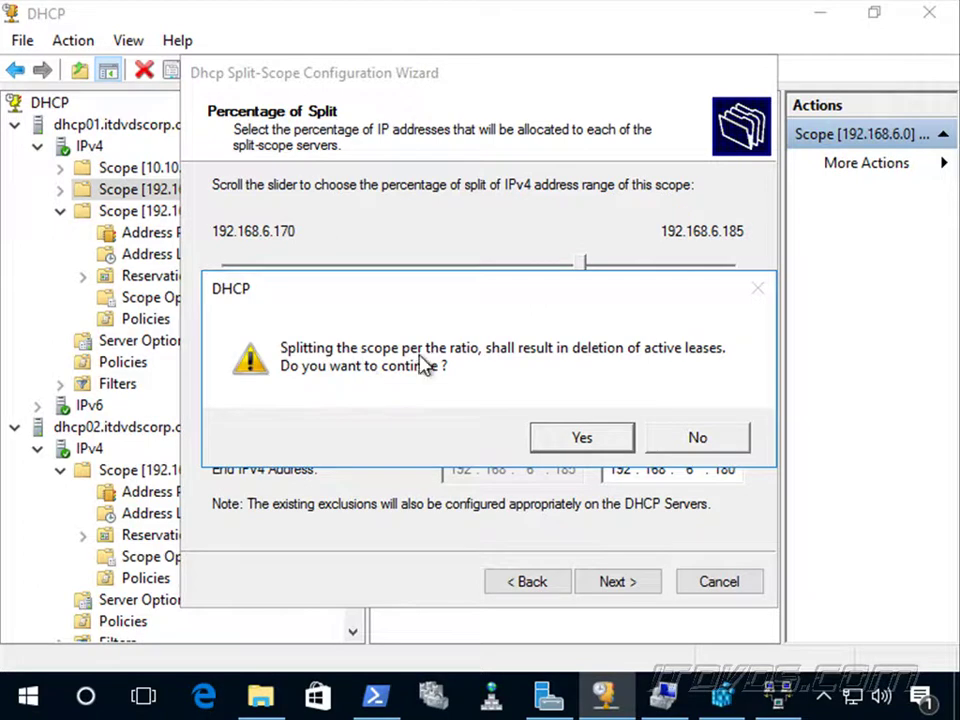
click(613, 440)
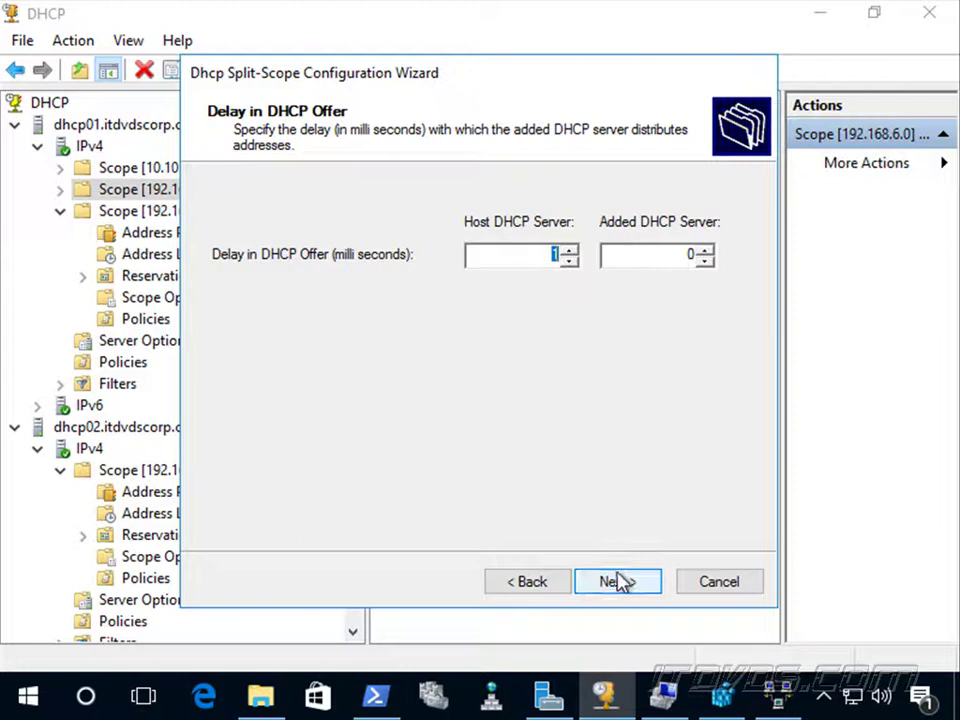
Set the added server's DHCP offer delay to 3 milliseconds and complete the split-scope configuration
key(Tab)
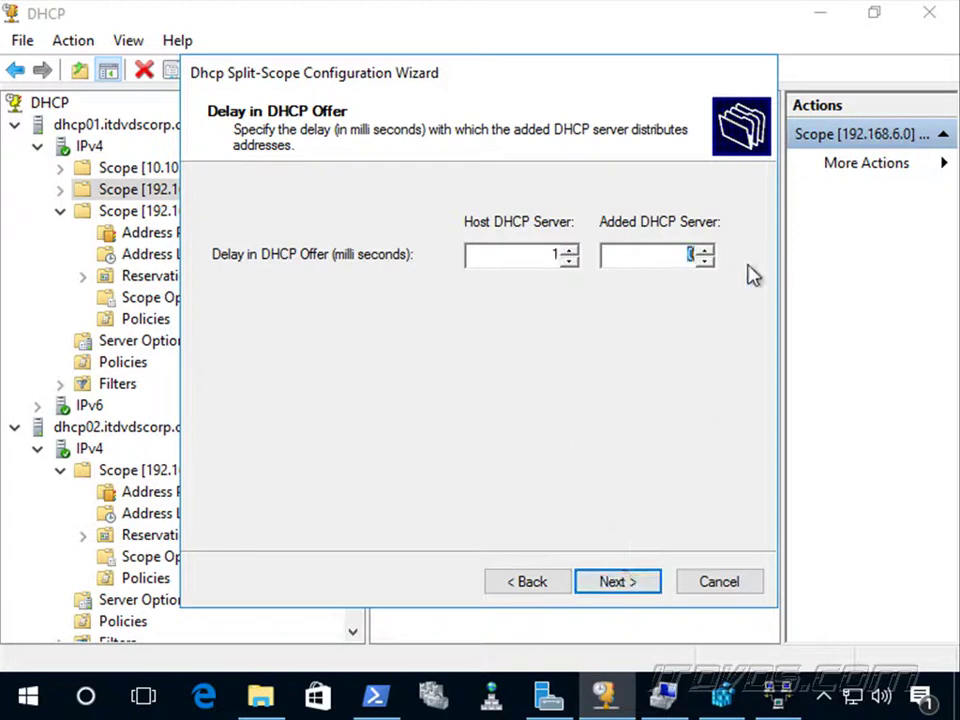
text(1)
key(Tab)
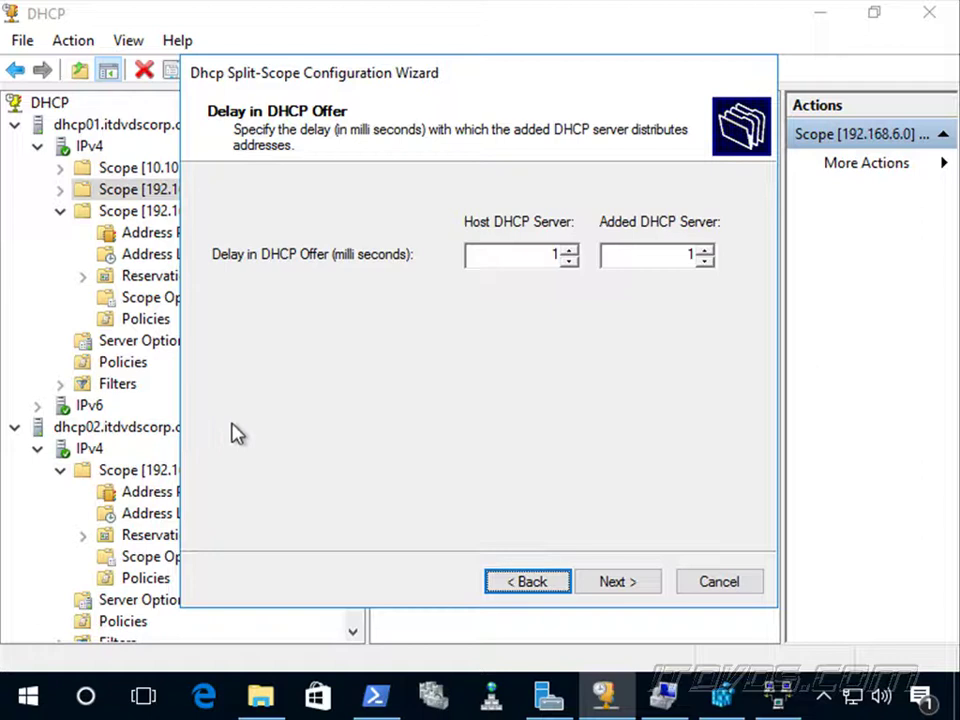
drag(680, 258, 748, 257)
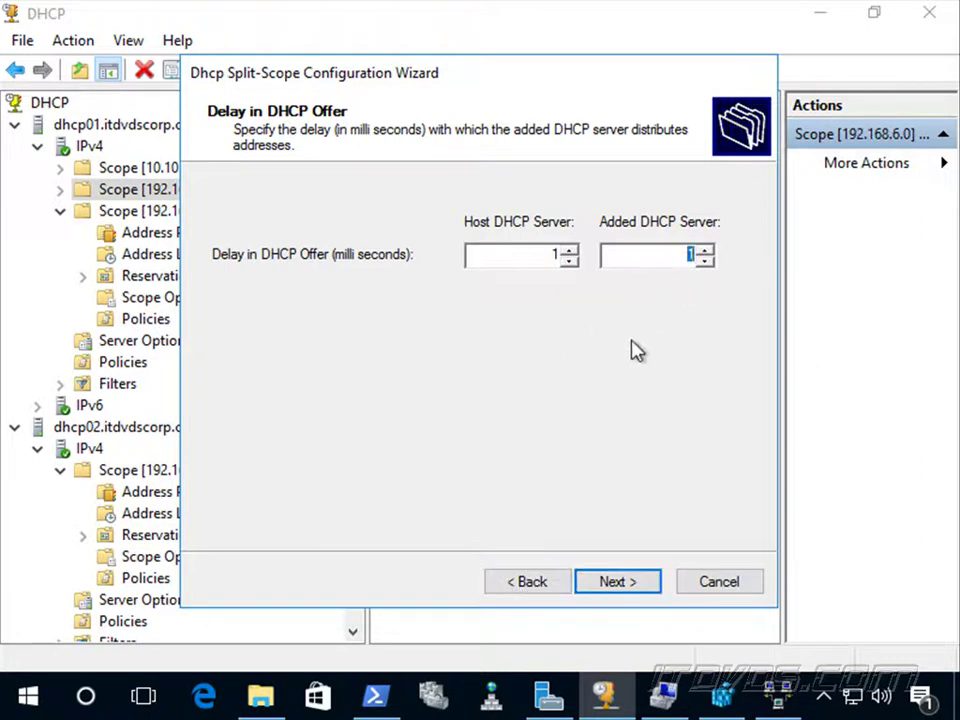
text(5)
drag(696, 256, 718, 245)
text(3)
click(622, 583)
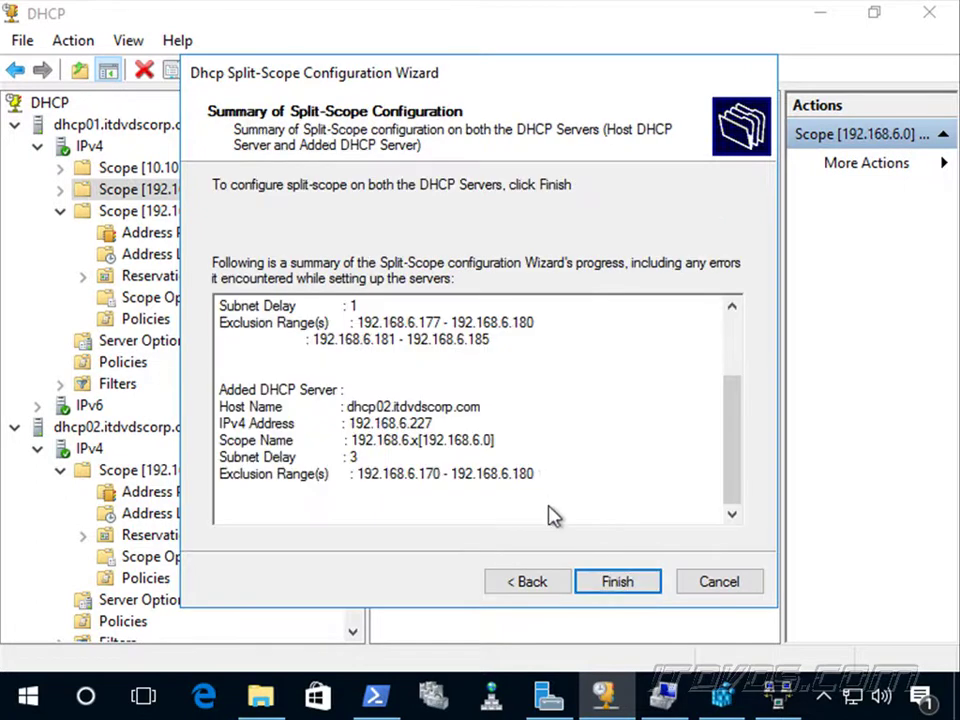
click(625, 582)
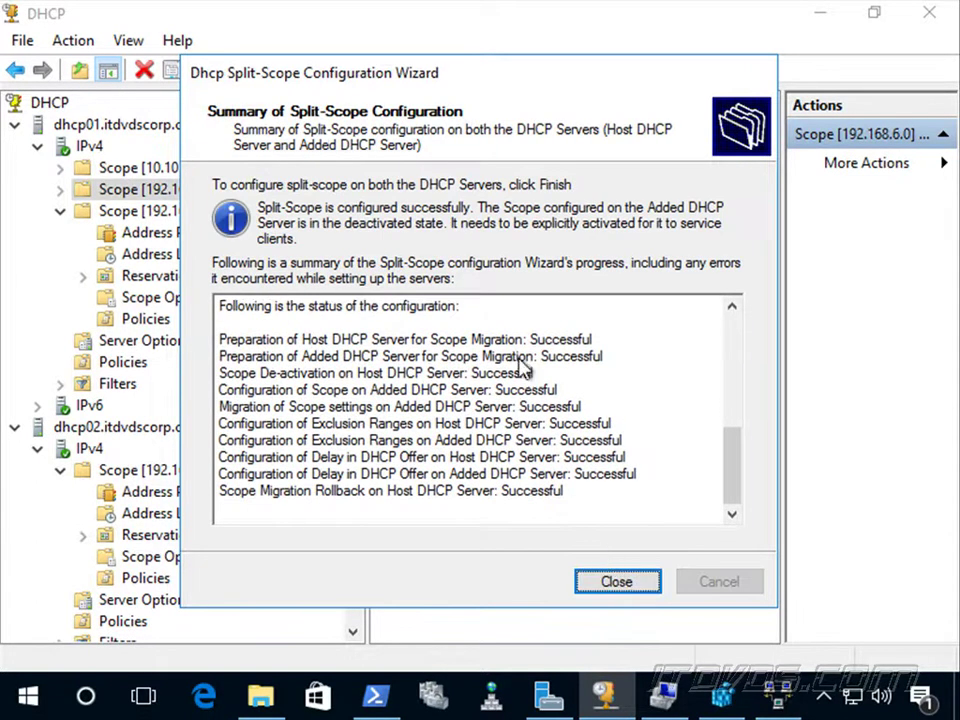
click(630, 583)
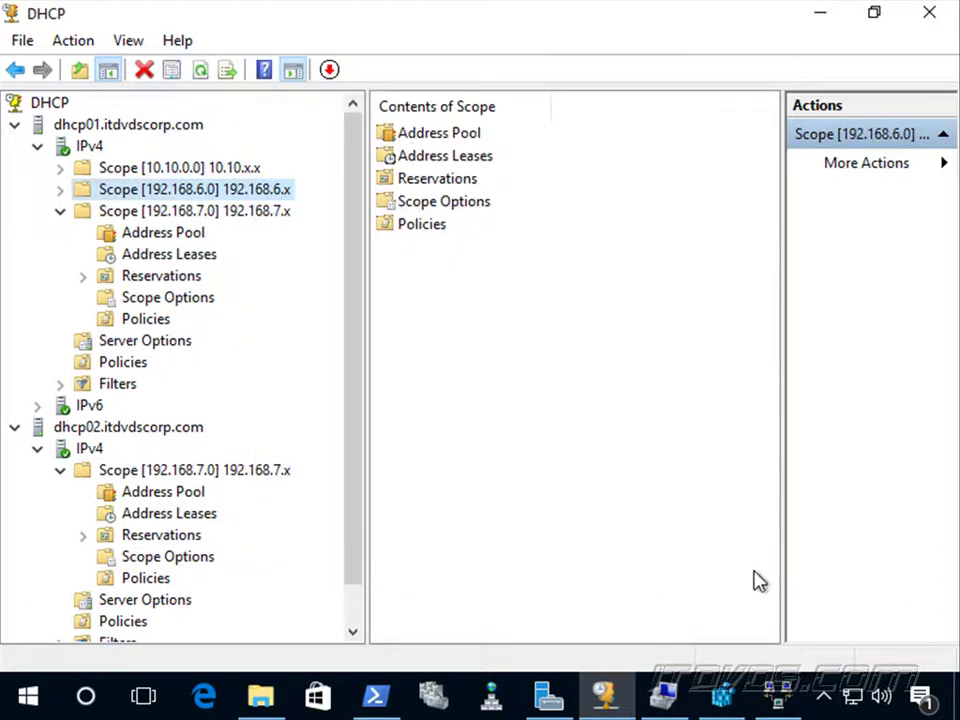
Refresh the IPv4 scopes of dhcp02 and activate its 192.168.6.0 scope
right_click(92, 449)
click(163, 365)
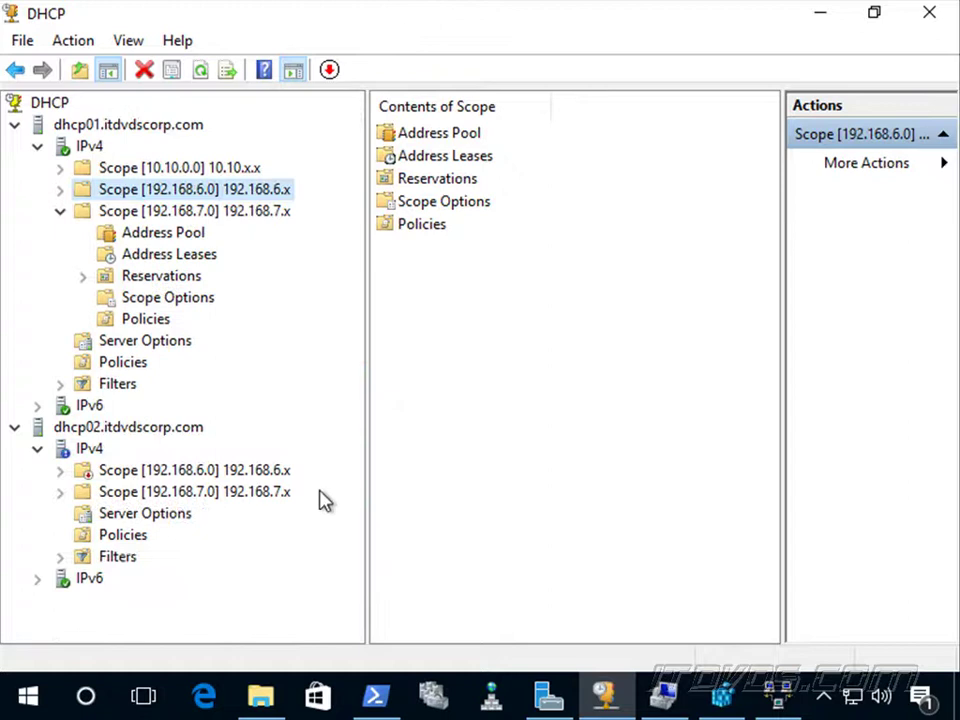
click(60, 470)
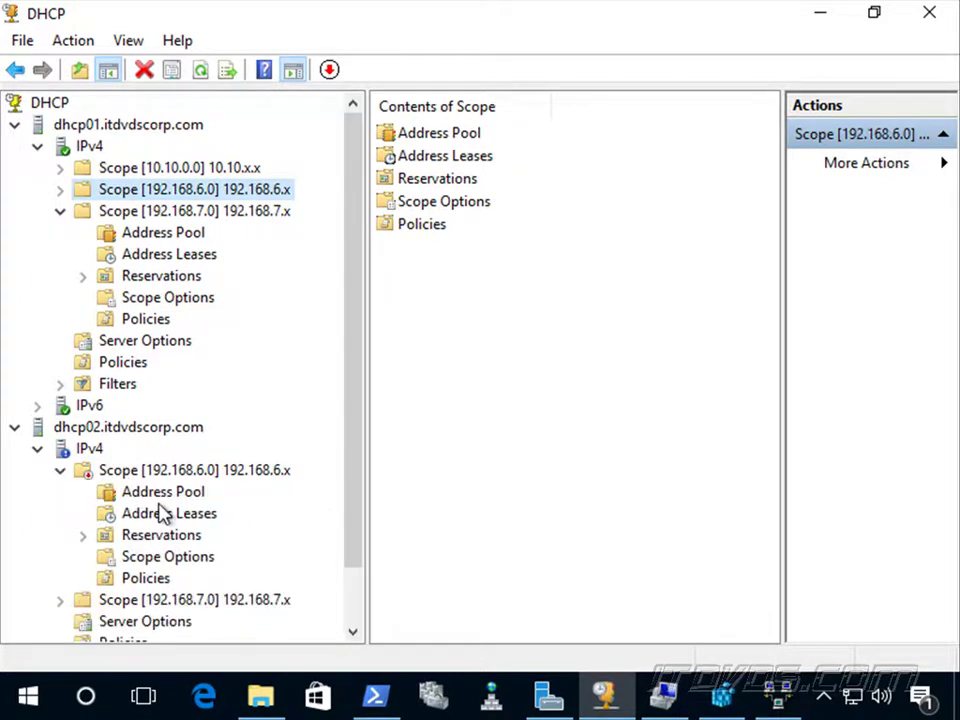
click(160, 472)
right_click(122, 476)
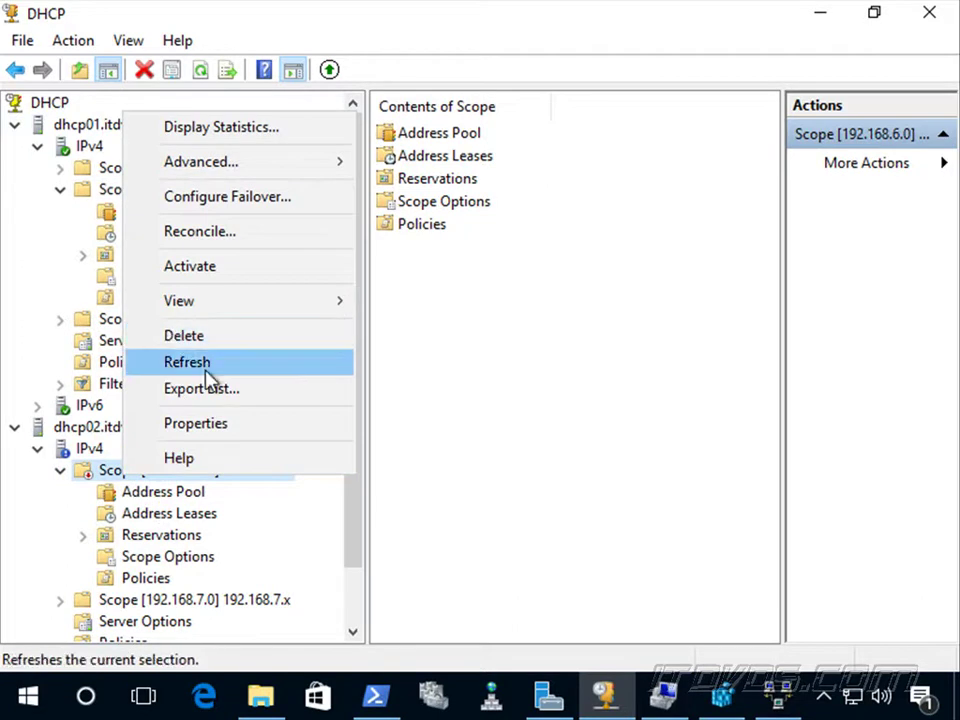
click(207, 370)
right_click(105, 476)
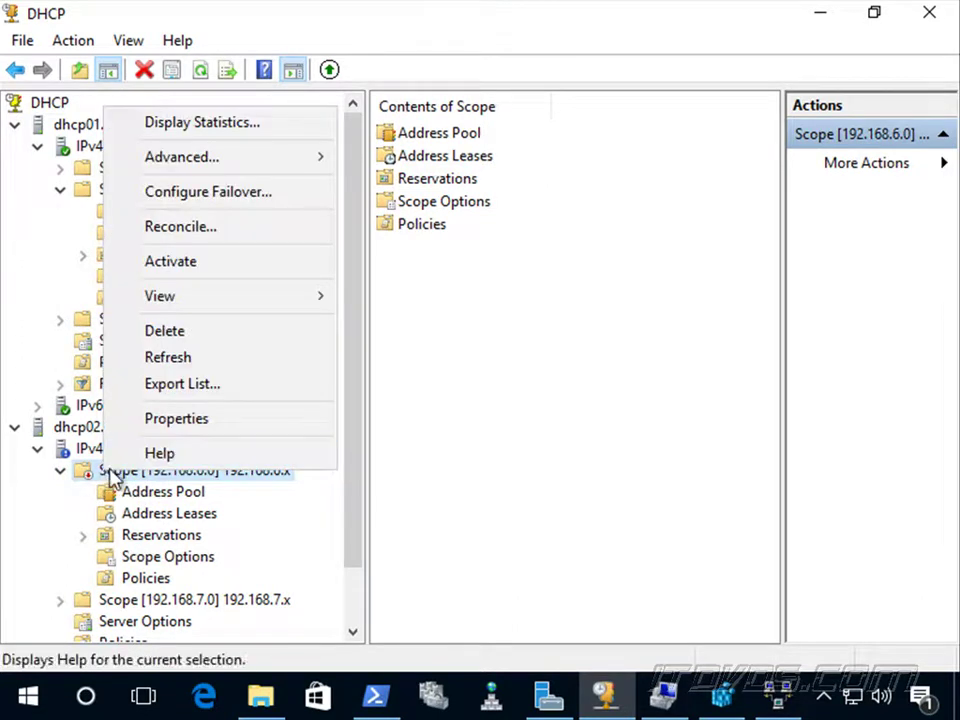
click(203, 273)
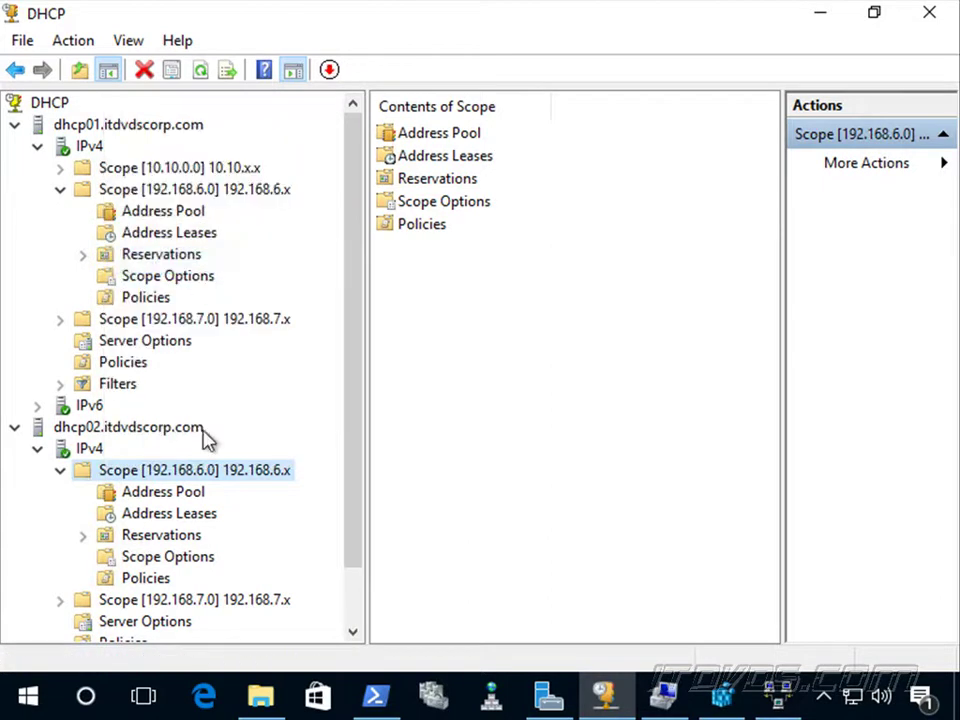
Compare the address pool and exclusion ranges of scope 192.168.6.0 on dhcp02 and dhcp01
click(170, 495)
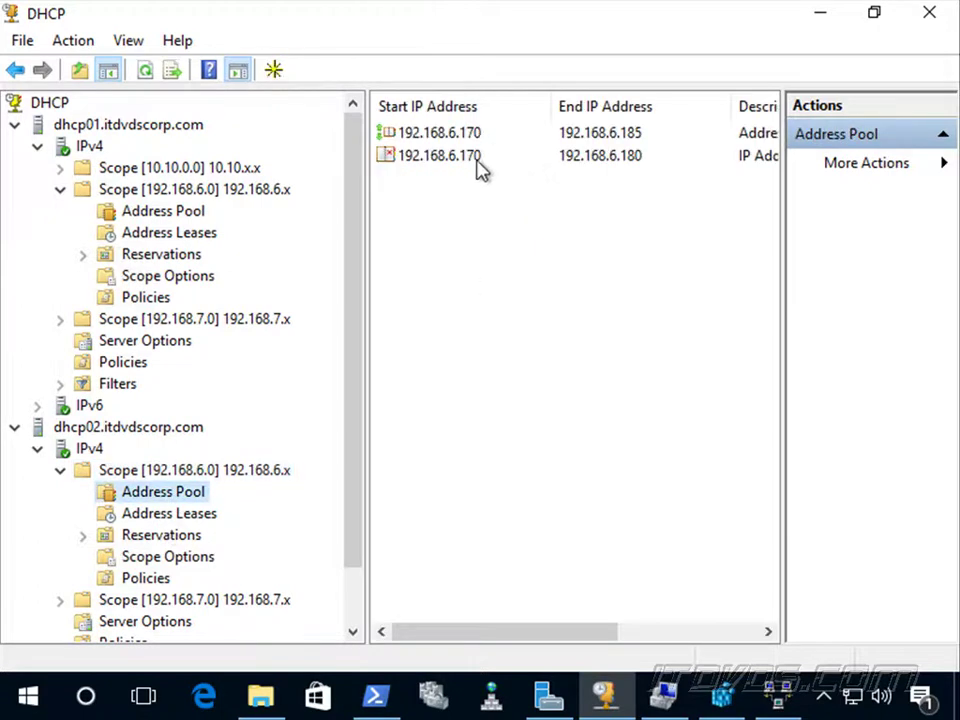
click(505, 139)
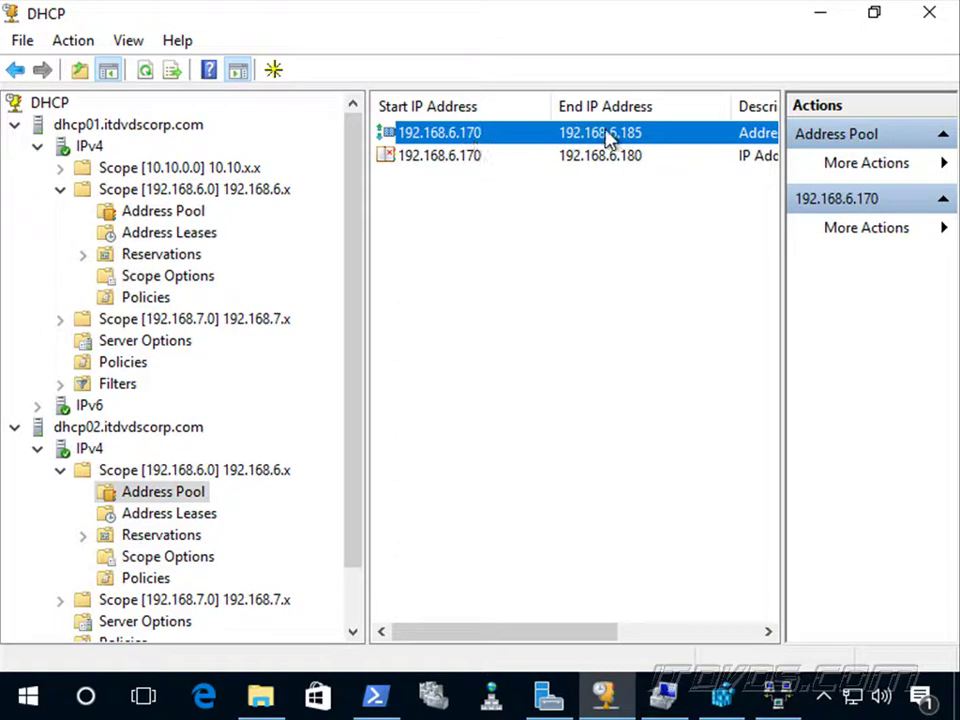
click(165, 211)
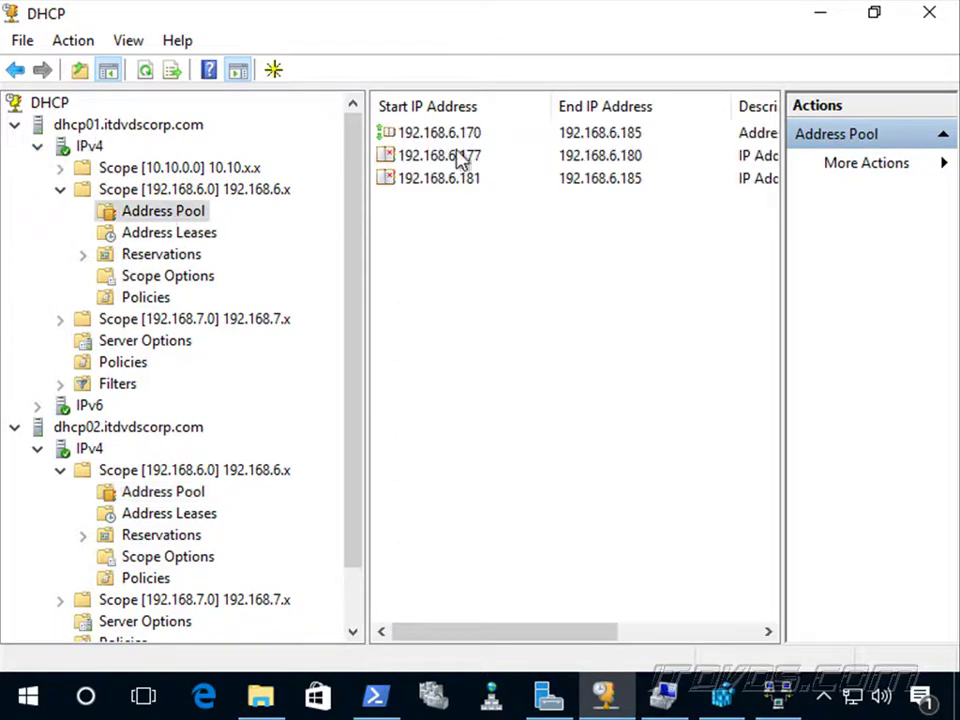
click(500, 135)
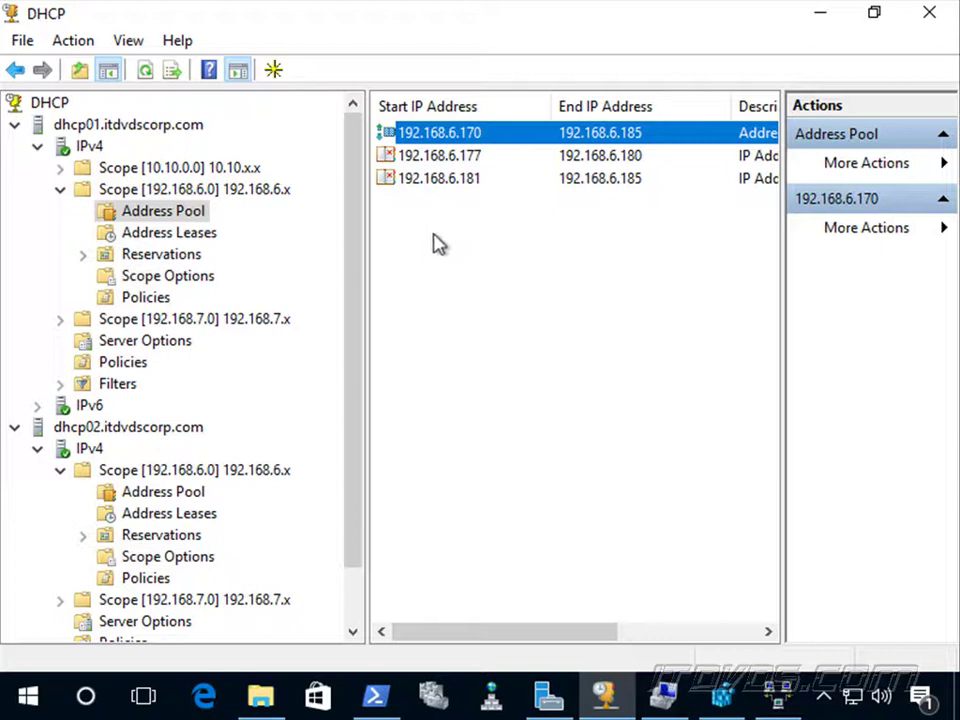
click(462, 181)
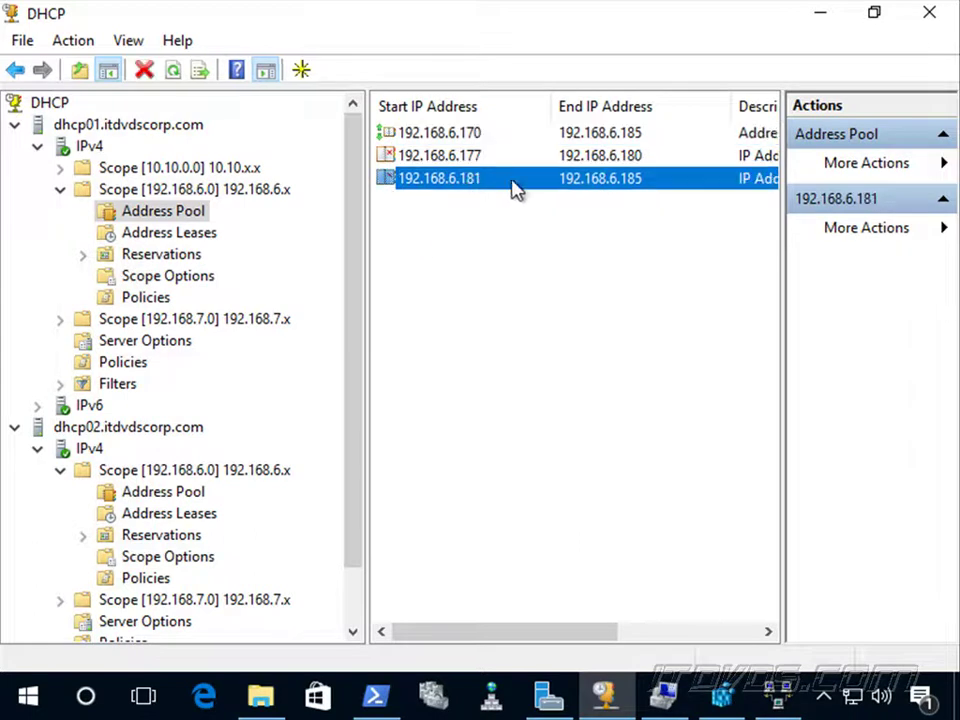
click(480, 157)
click(474, 184)
click(178, 496)
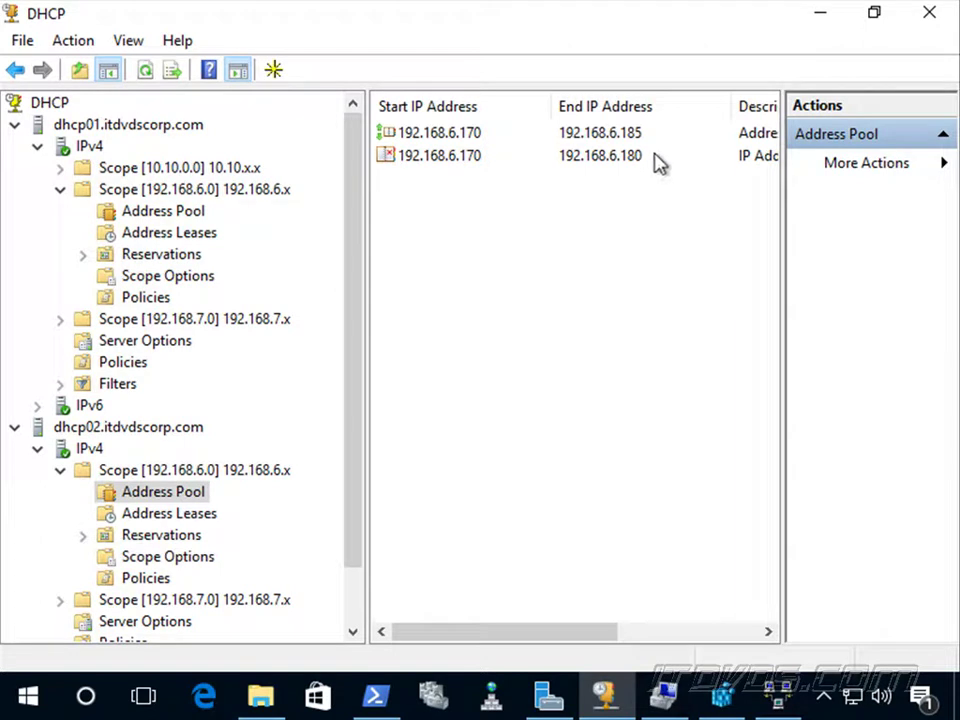
click(508, 162)
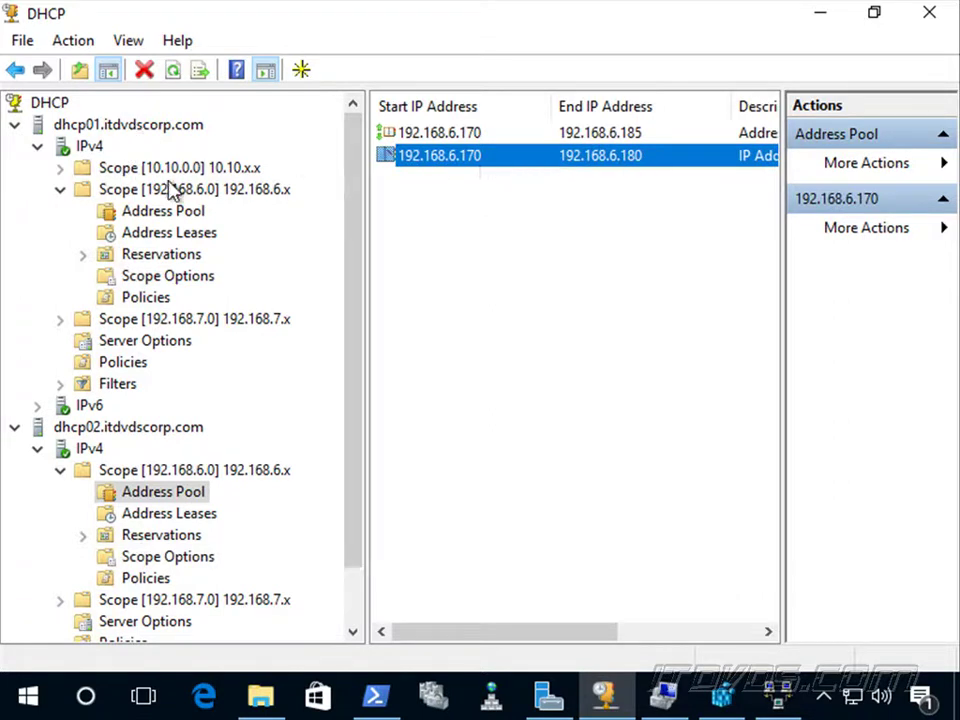
click(165, 211)
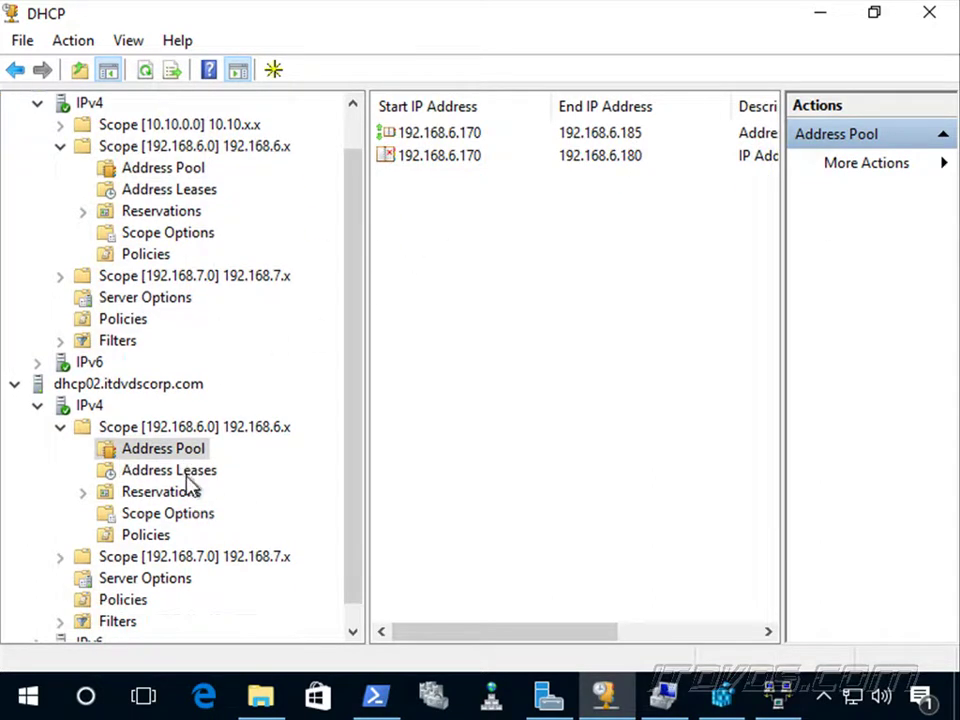
Check the scope options of 192.168.6.0 on dhcp02 and compare the IPv4 server options of both DHCP servers
click(172, 514)
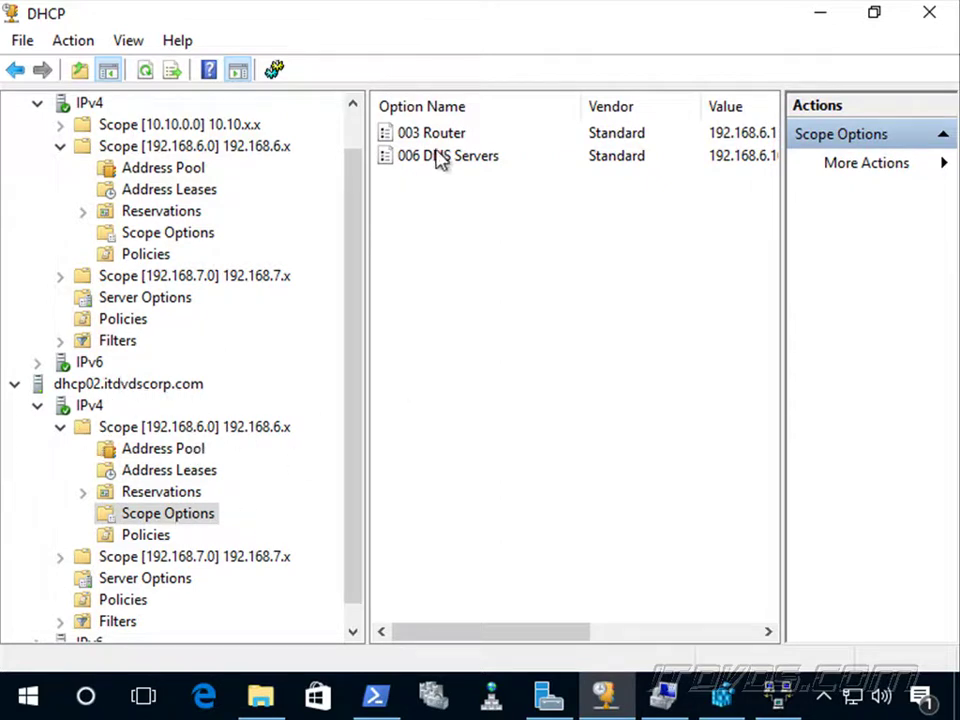
click(164, 584)
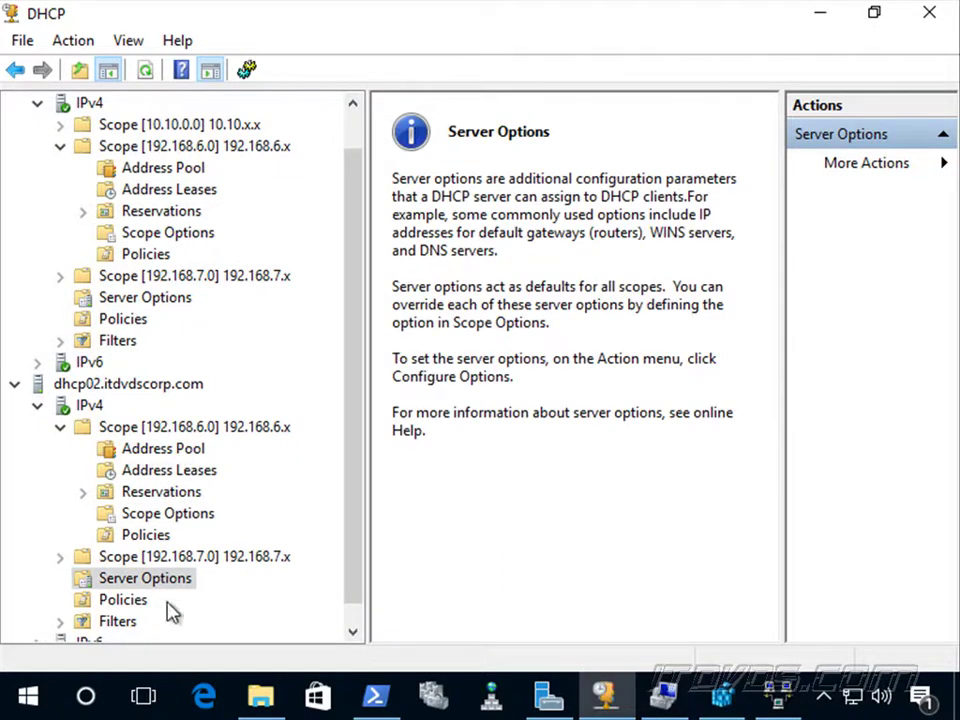
click(148, 302)
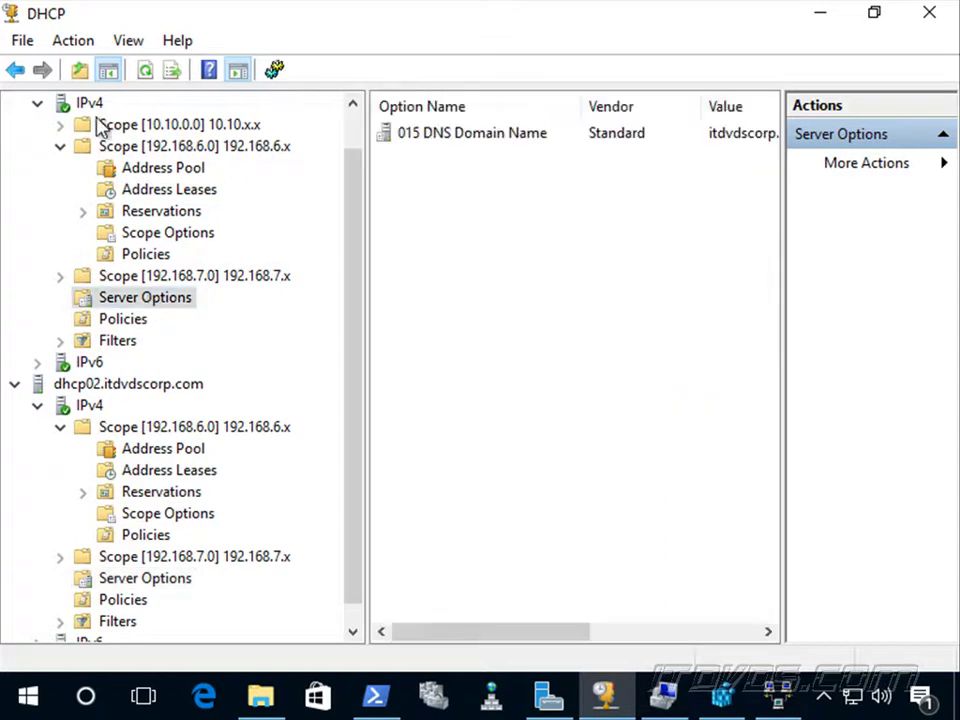
scroll(350, 148, up, 1)
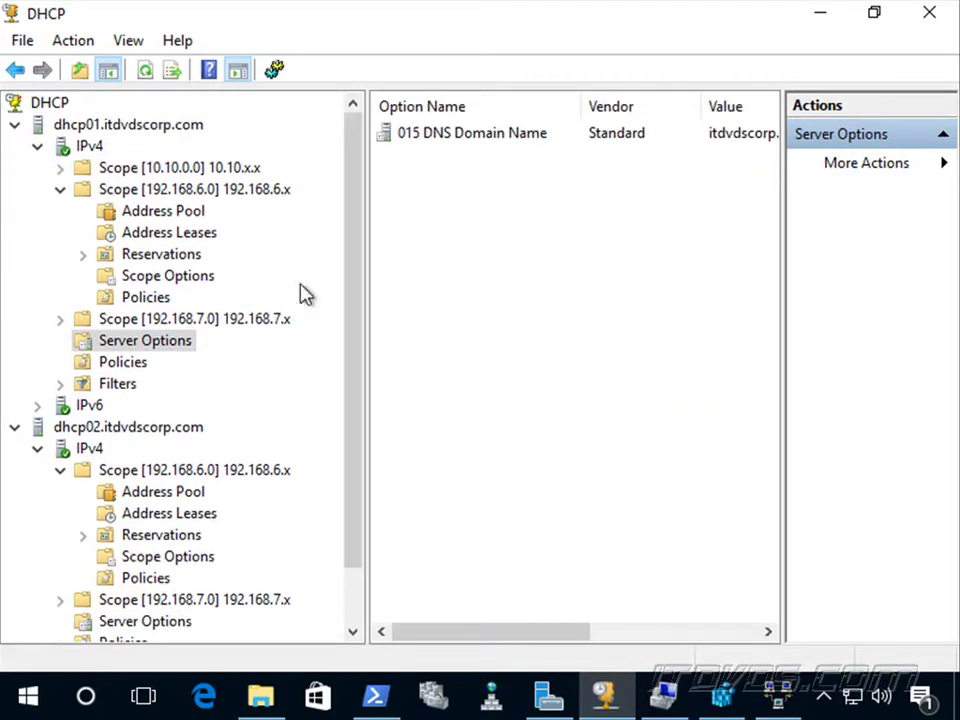
click(155, 621)
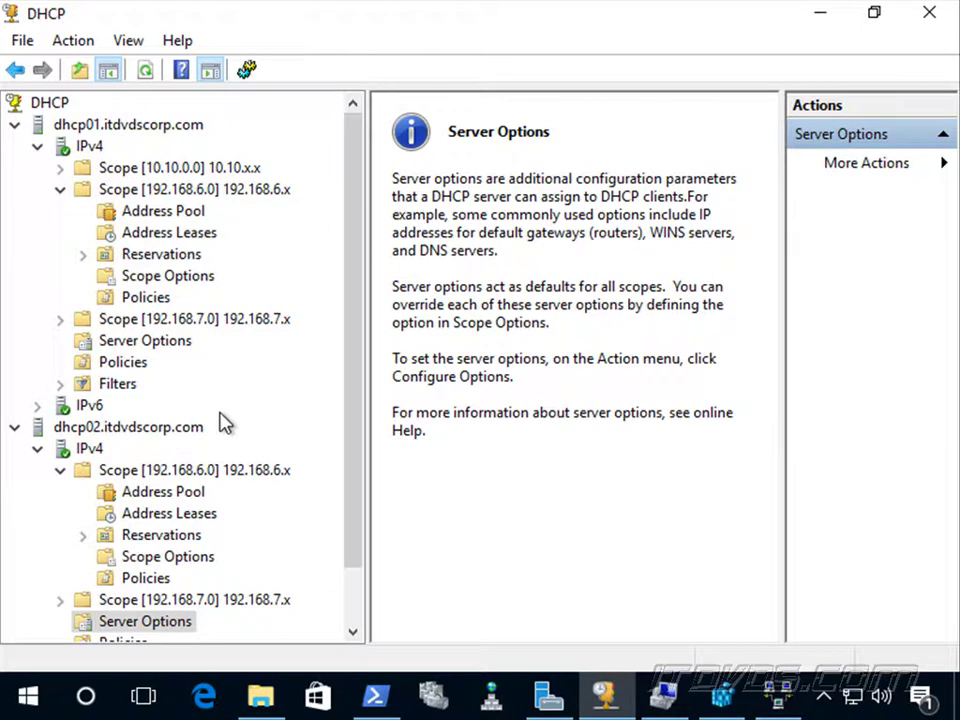
Review the 192.168.6.0 address pools on both servers once more, ending on the dhcp02 pool
click(165, 493)
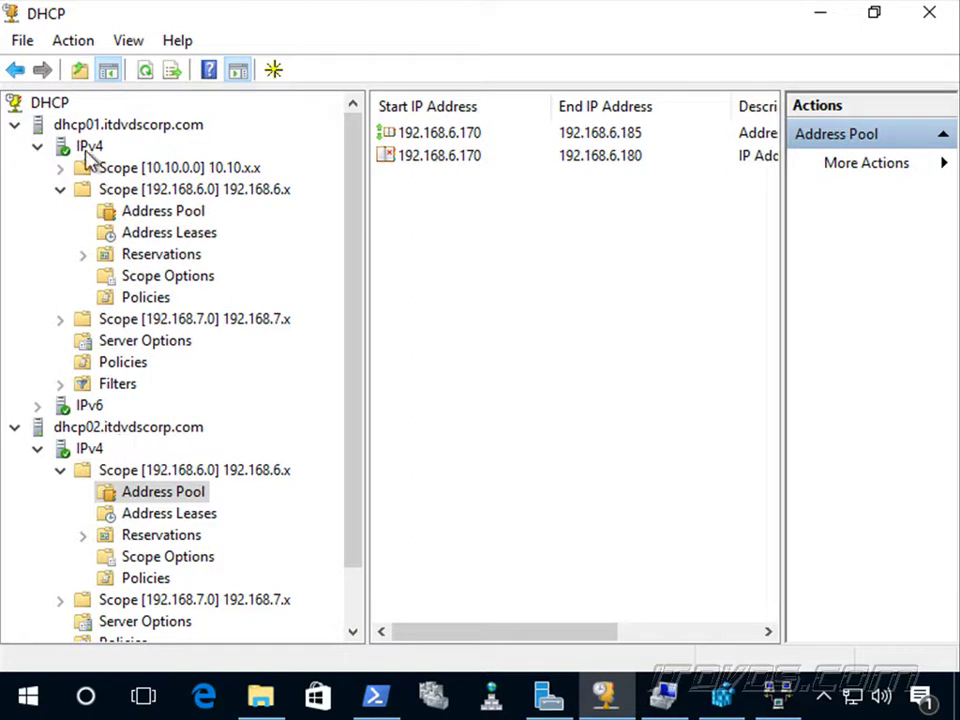
click(164, 212)
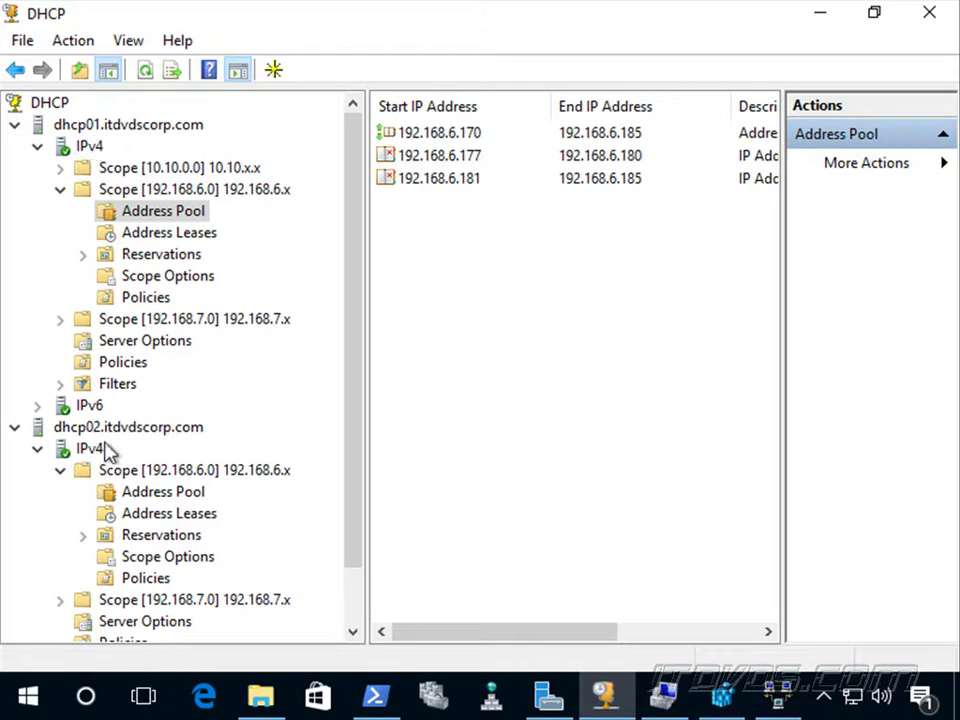
click(160, 495)
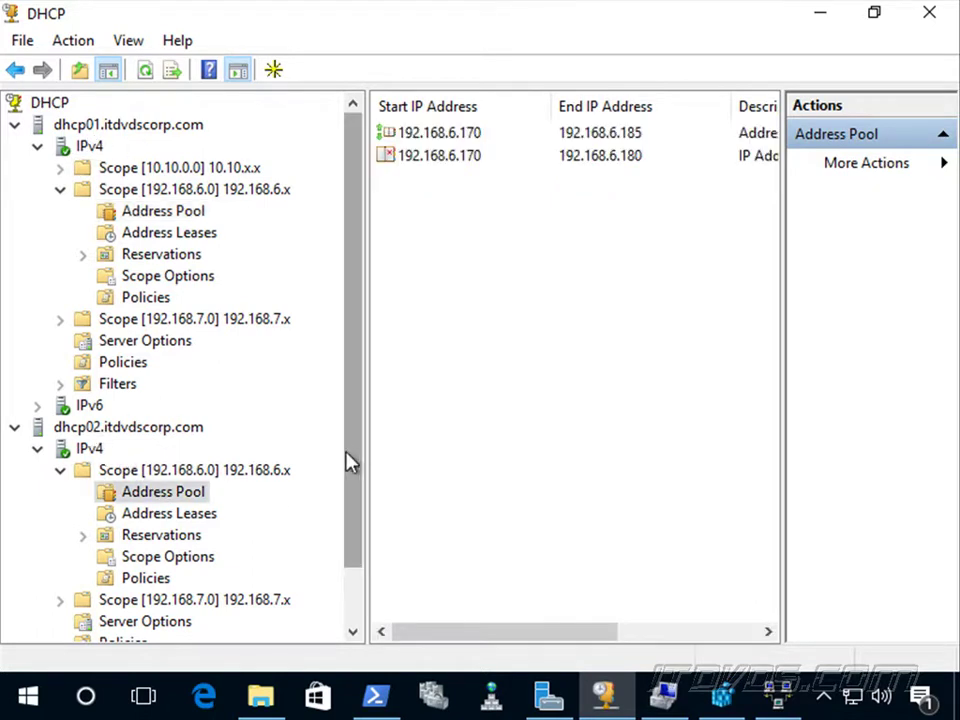